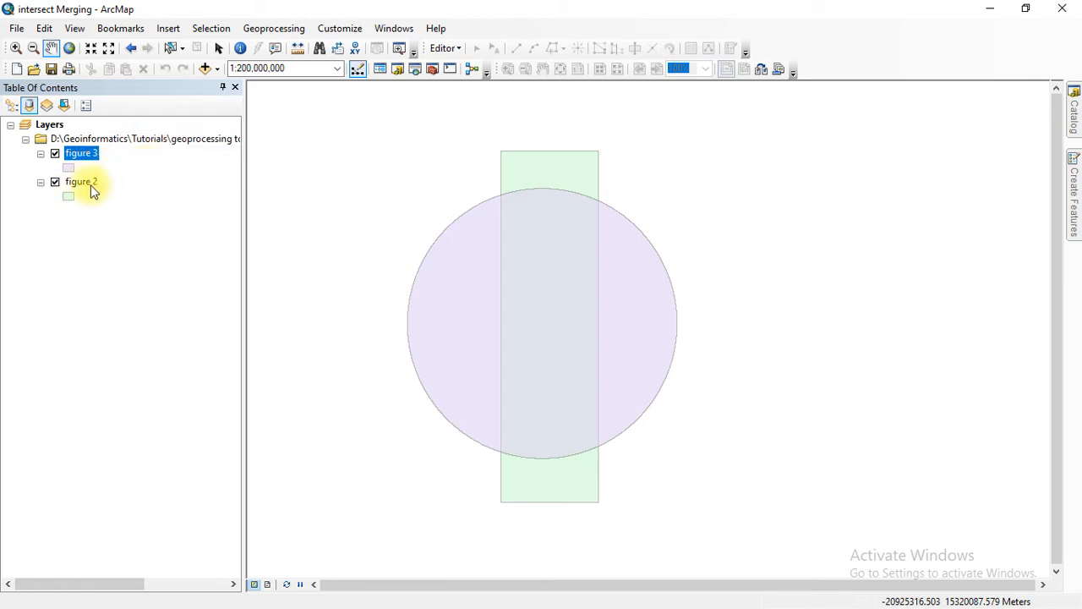
Step: Switch the figure 2 and figure 3 layers off and on to examine each shape alone and both together
ctrl+click(57, 184)
click(56, 183)
click(55, 154)
click(55, 182)
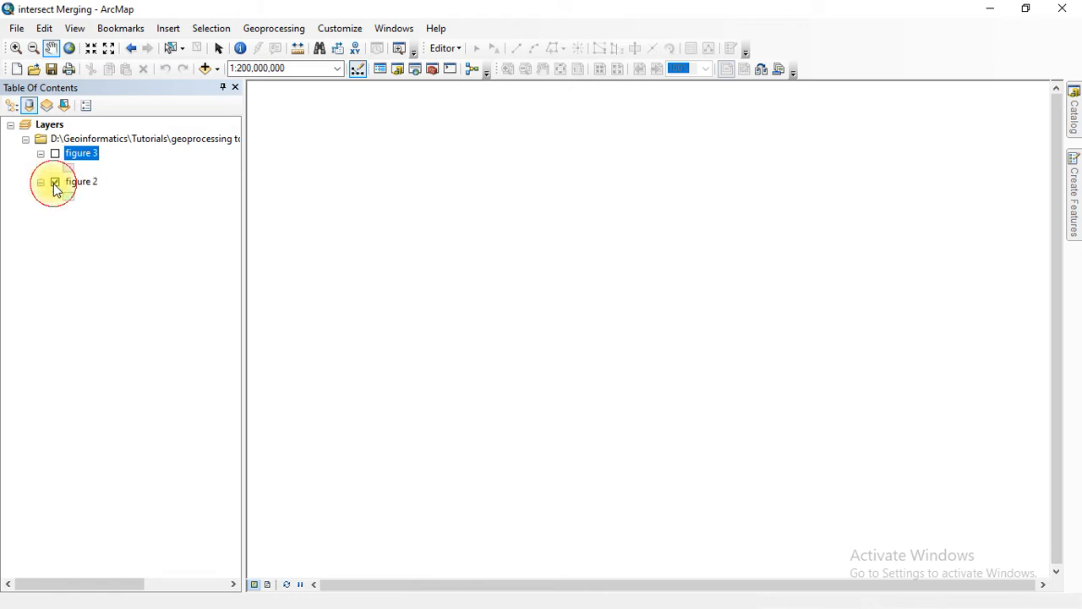
click(55, 155)
click(55, 155)
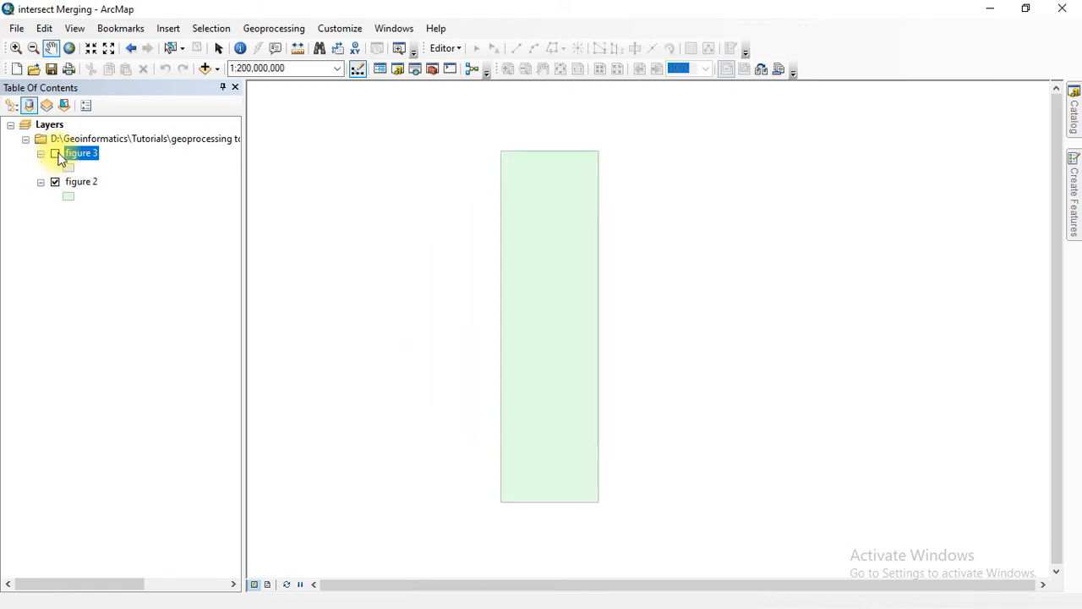
click(55, 182)
click(54, 155)
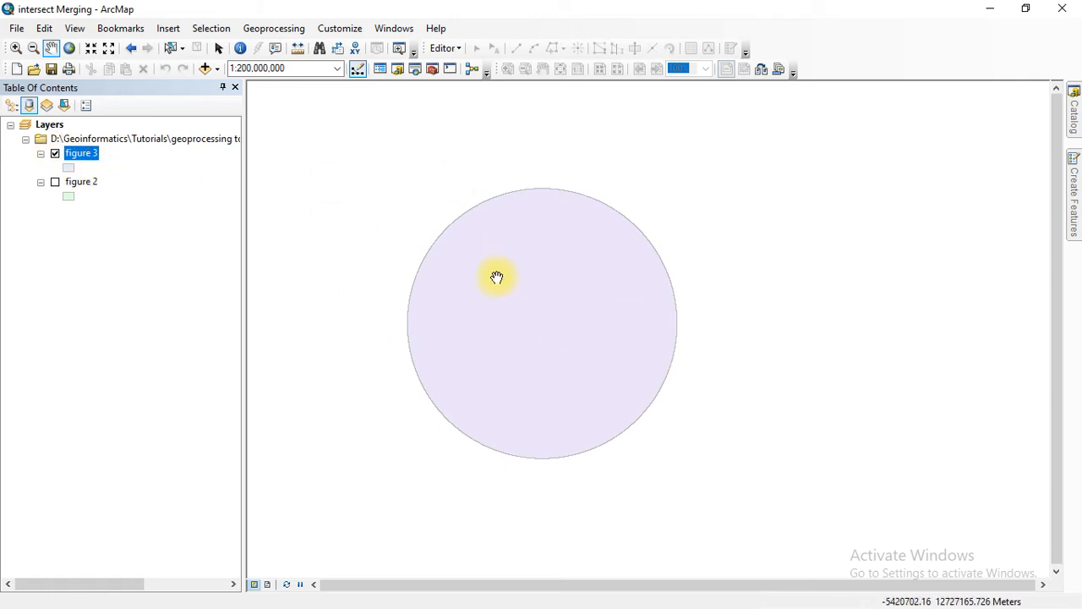
click(55, 182)
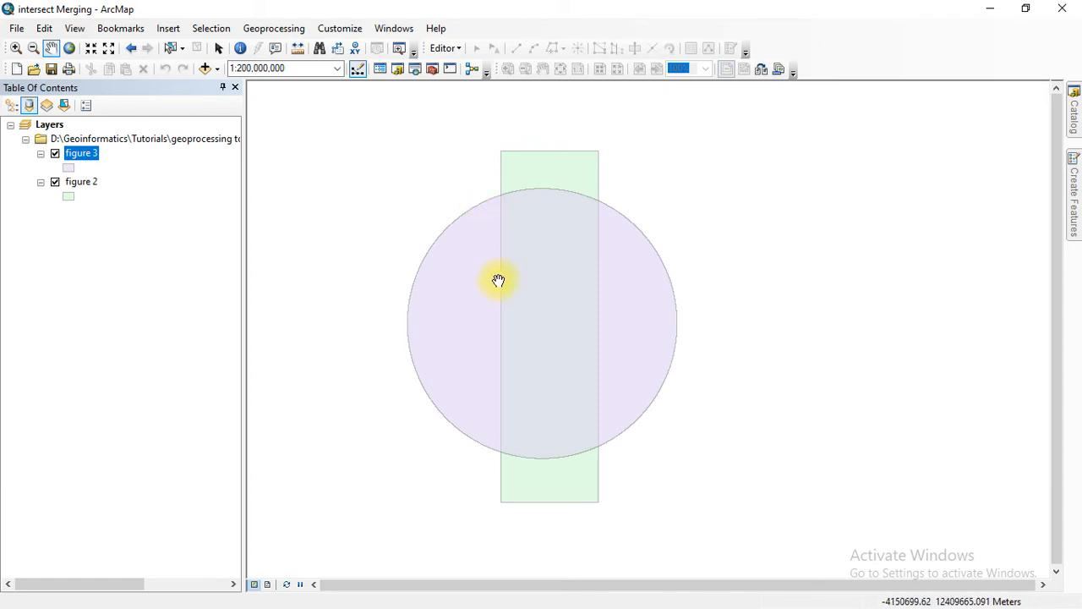
click(281, 30)
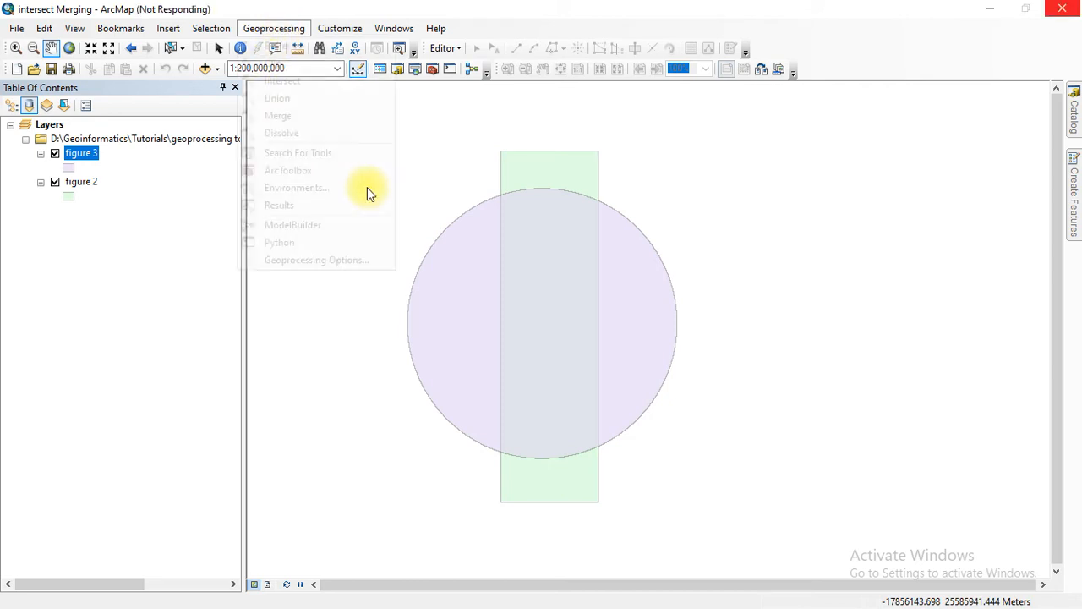
click(312, 78)
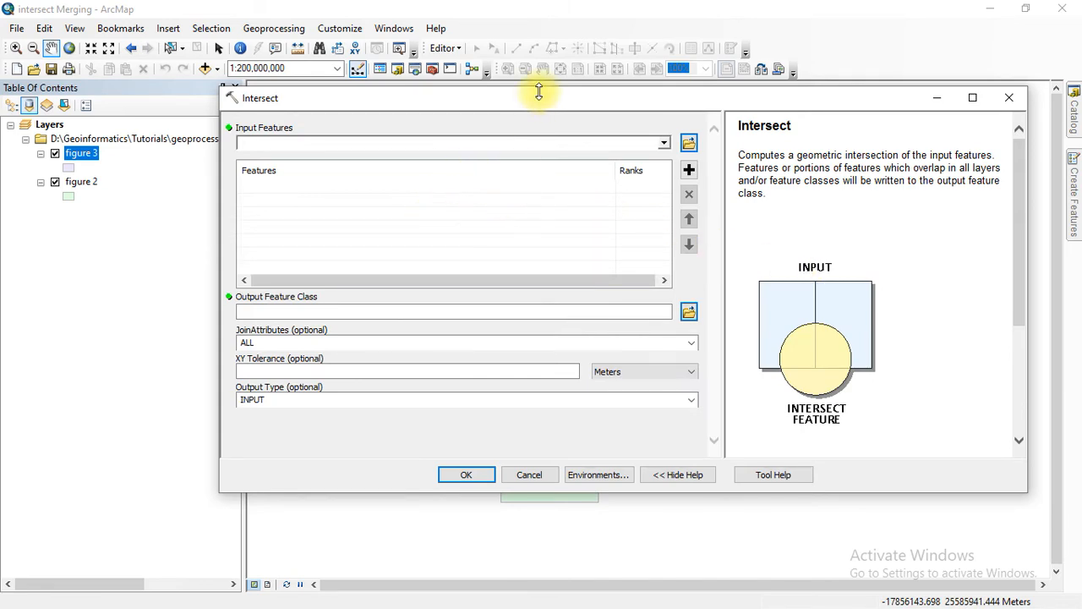
drag(573, 110, 464, 132)
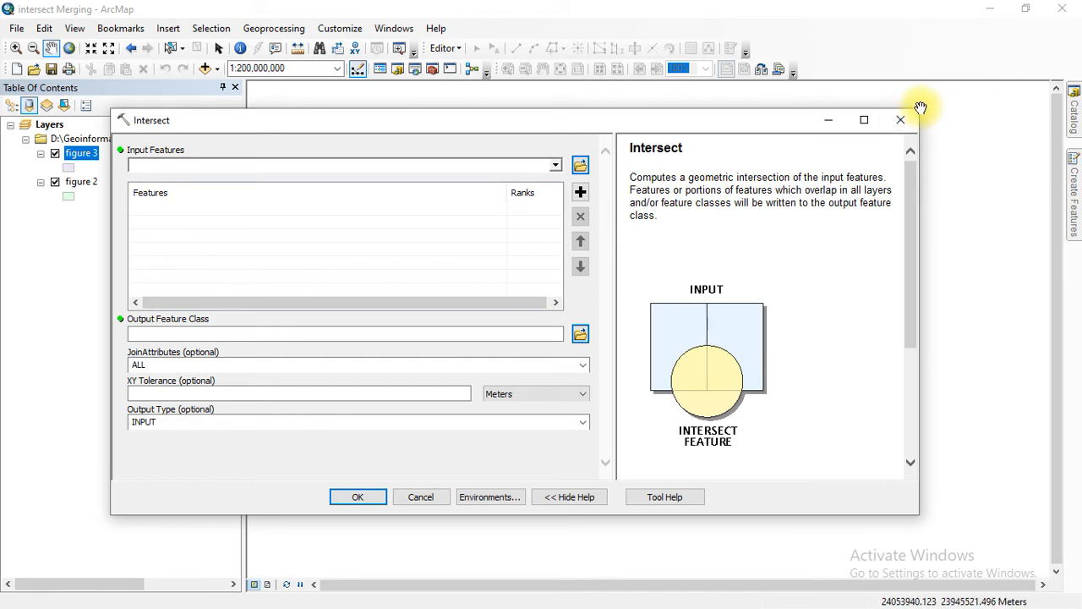
drag(918, 109, 664, 142)
drag(478, 156, 654, 142)
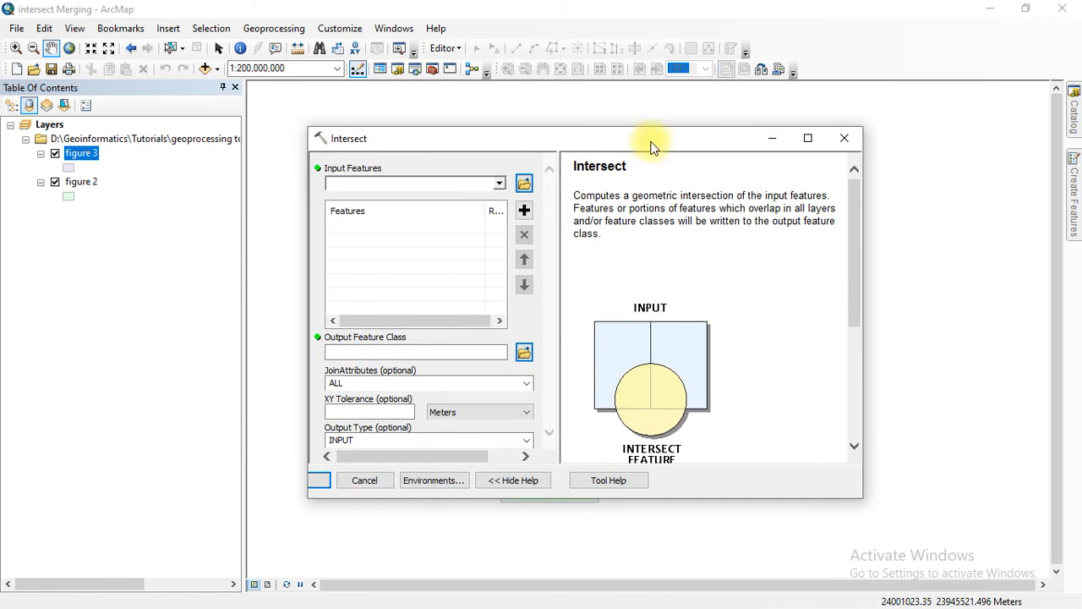
drag(652, 139, 561, 153)
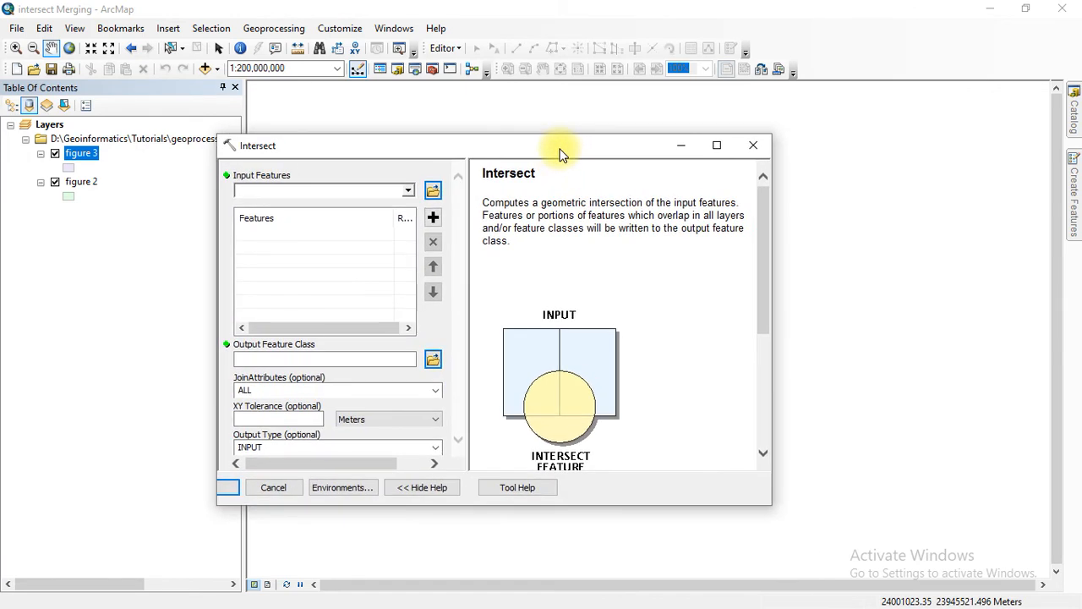
click(753, 147)
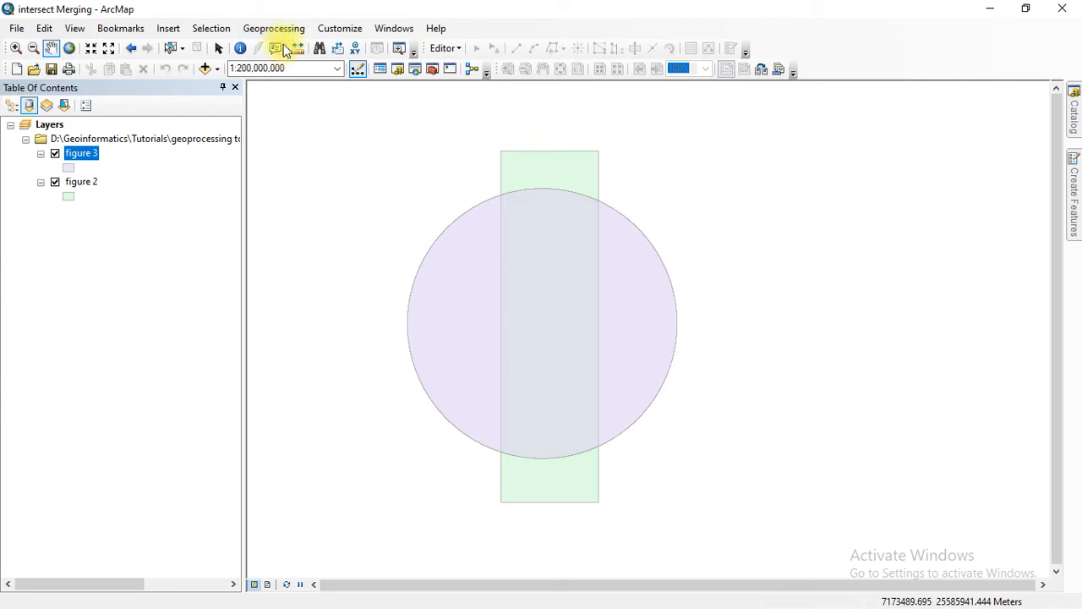
Step: Launch the Intersect tool from the Overlay toolset of ArcToolbox's Analysis Tools, close the toolbox and widen the tool's parameter area
click(431, 72)
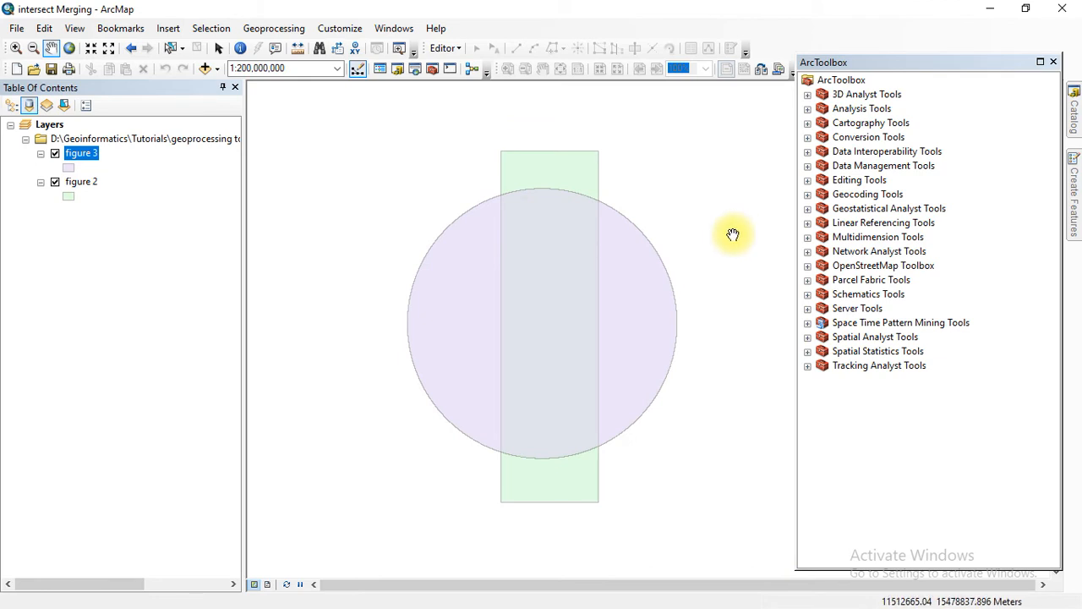
drag(844, 61, 824, 103)
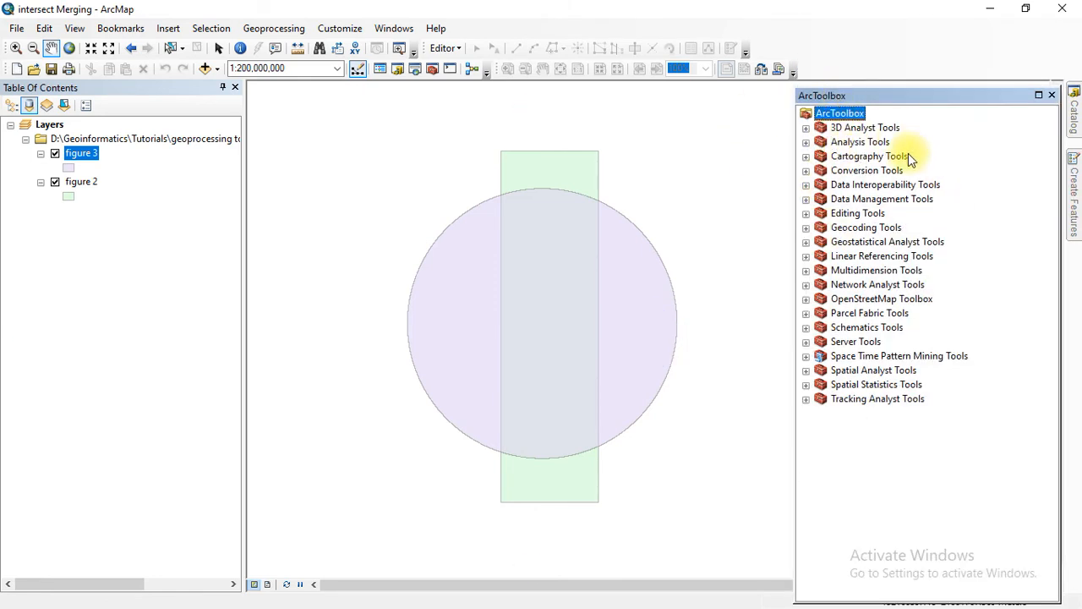
click(806, 142)
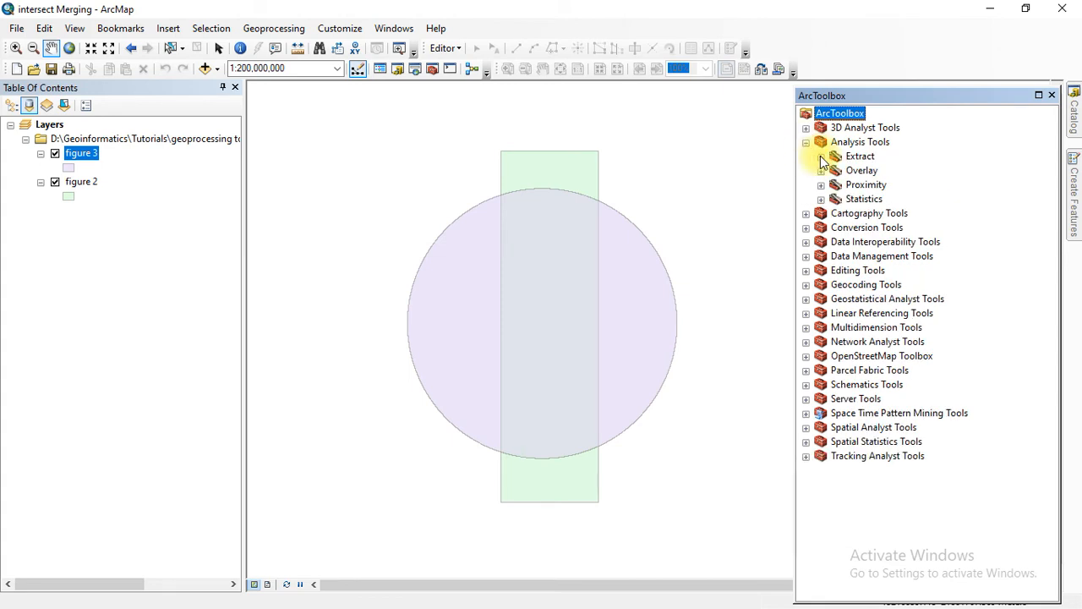
click(821, 170)
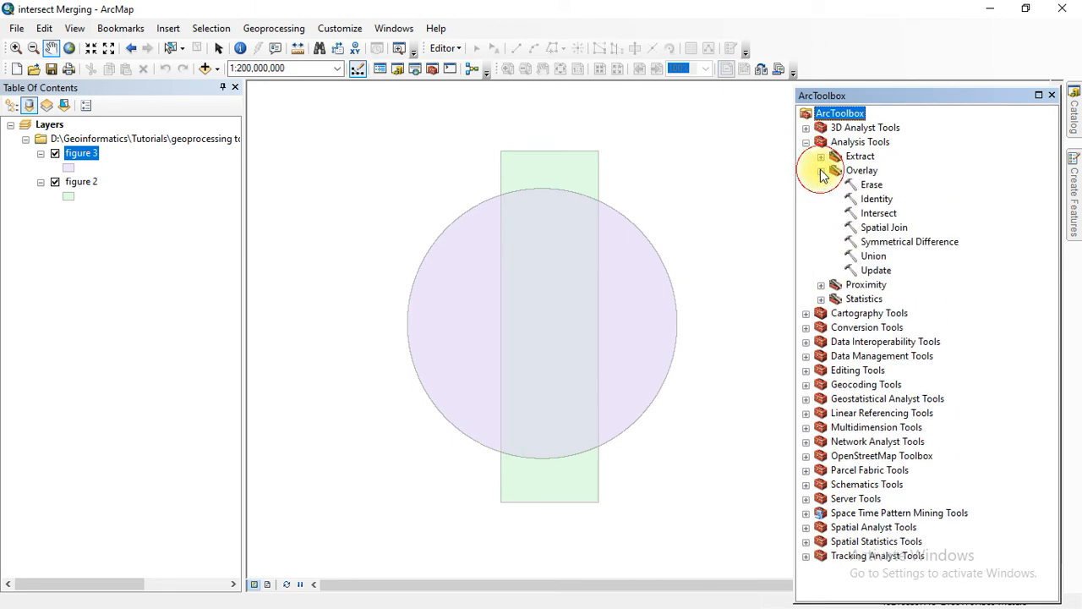
click(878, 214)
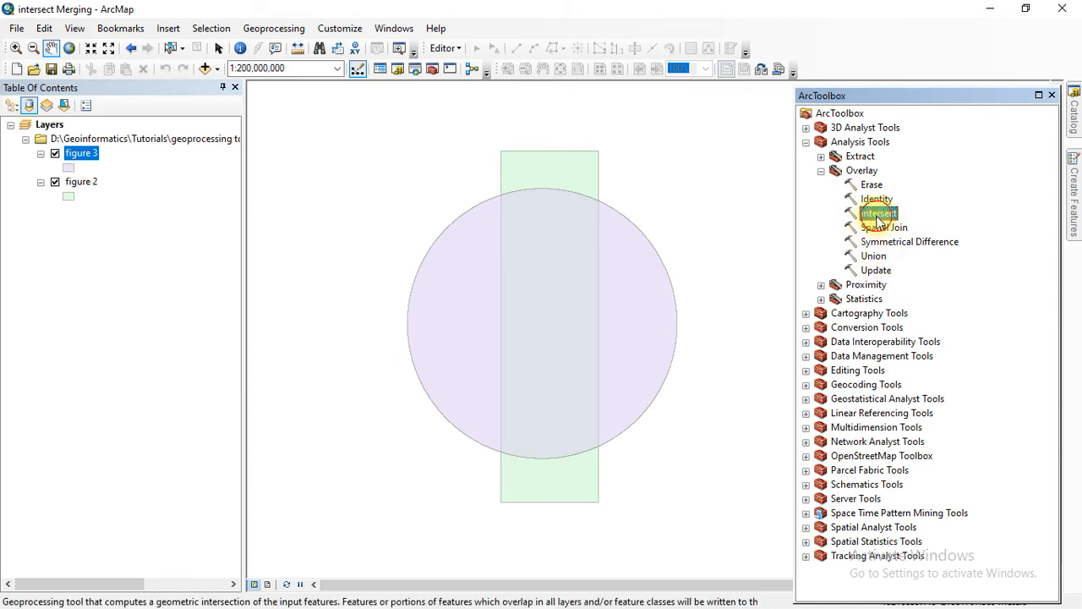
double_click(878, 216)
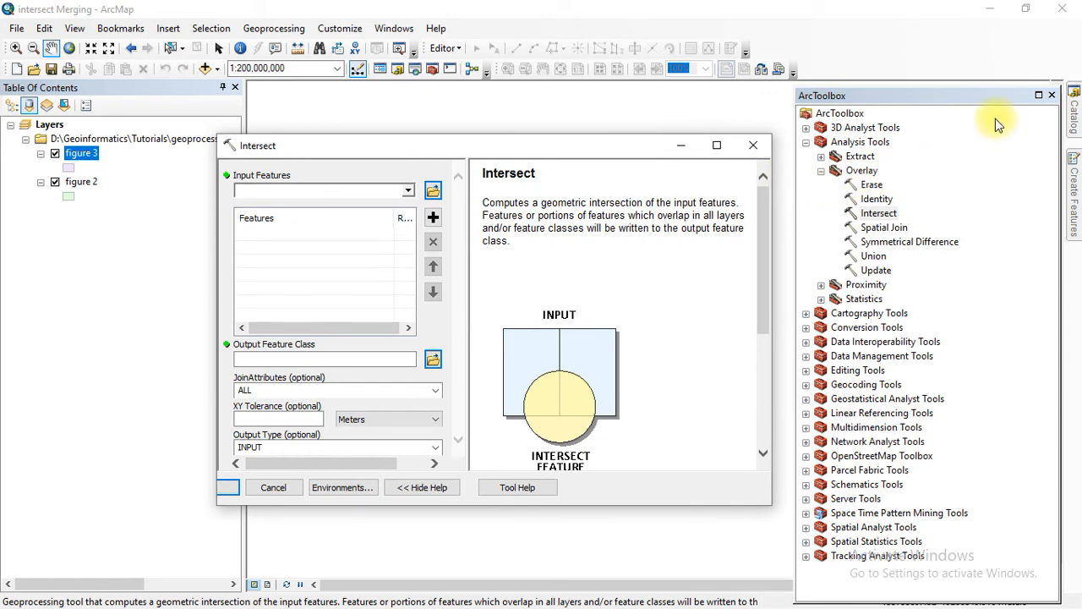
click(1051, 95)
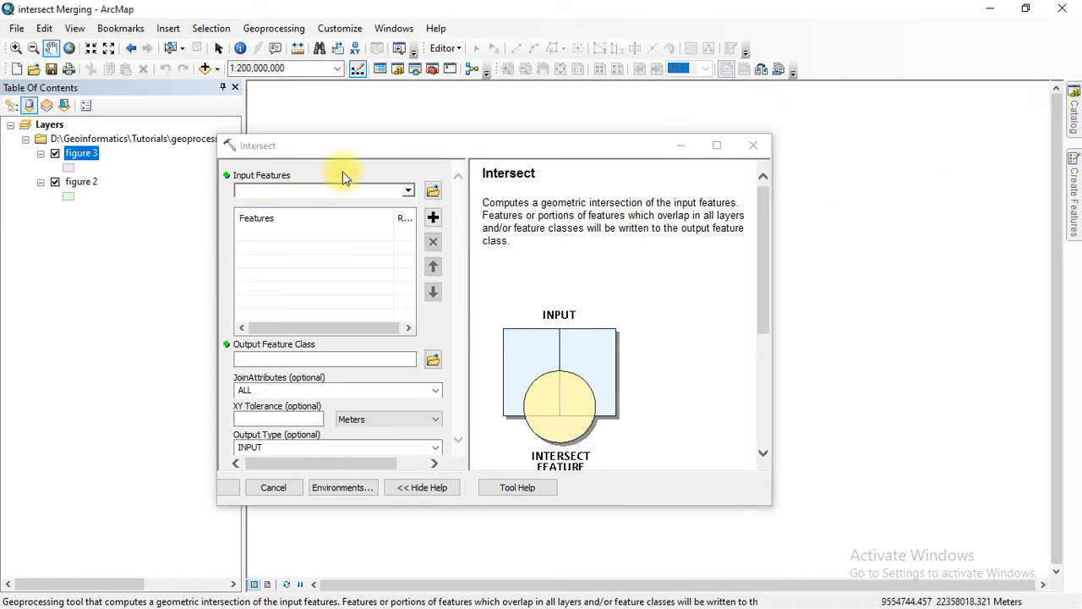
drag(363, 150, 647, 168)
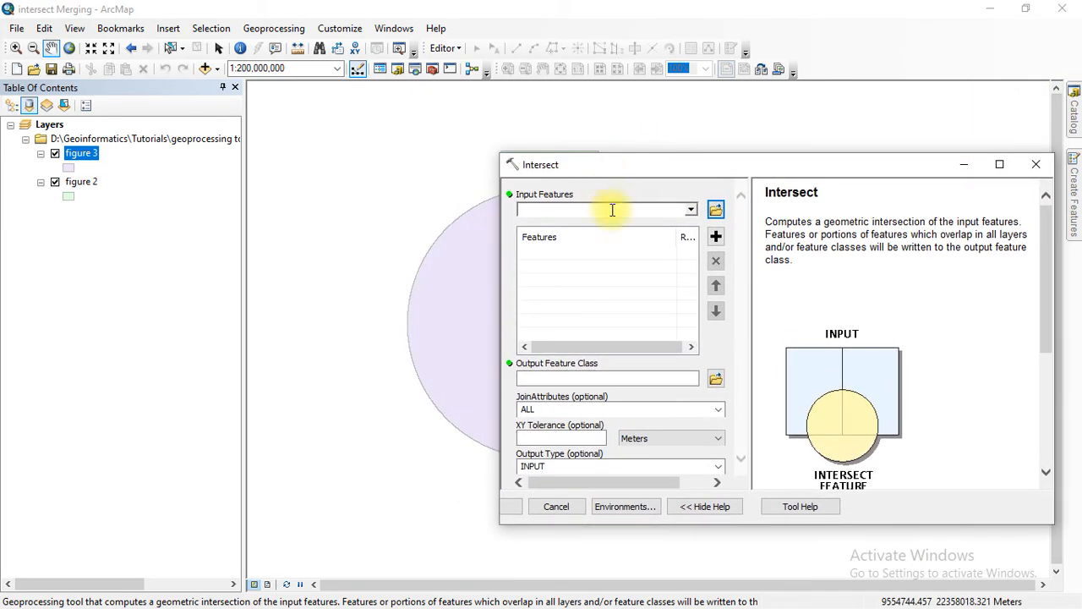
drag(749, 243, 814, 255)
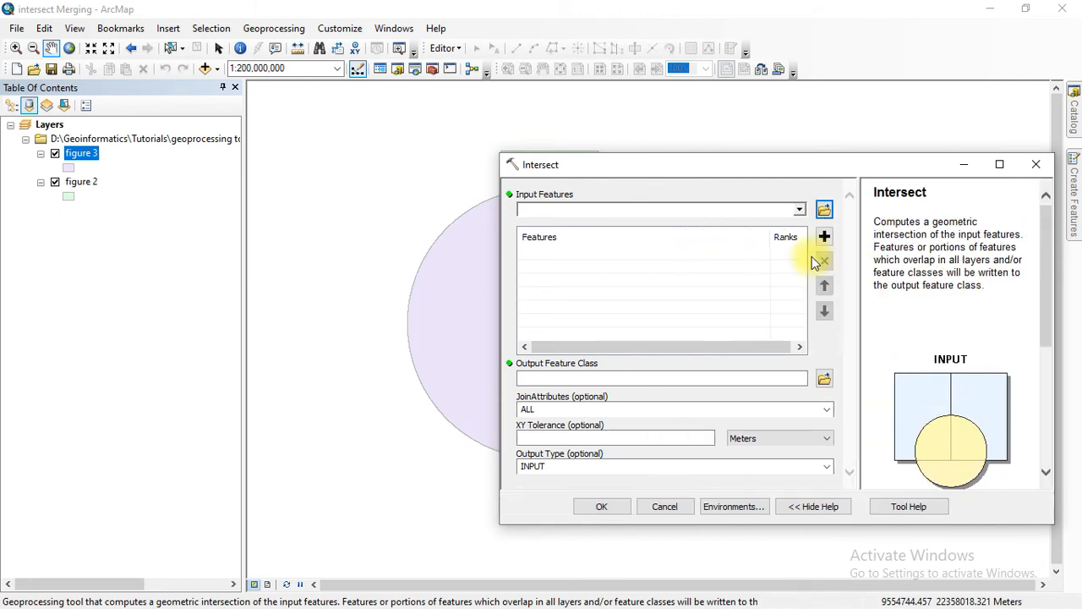
Step: Add the figure 2 and figure 3 layers as input features of the Intersect tool
click(799, 210)
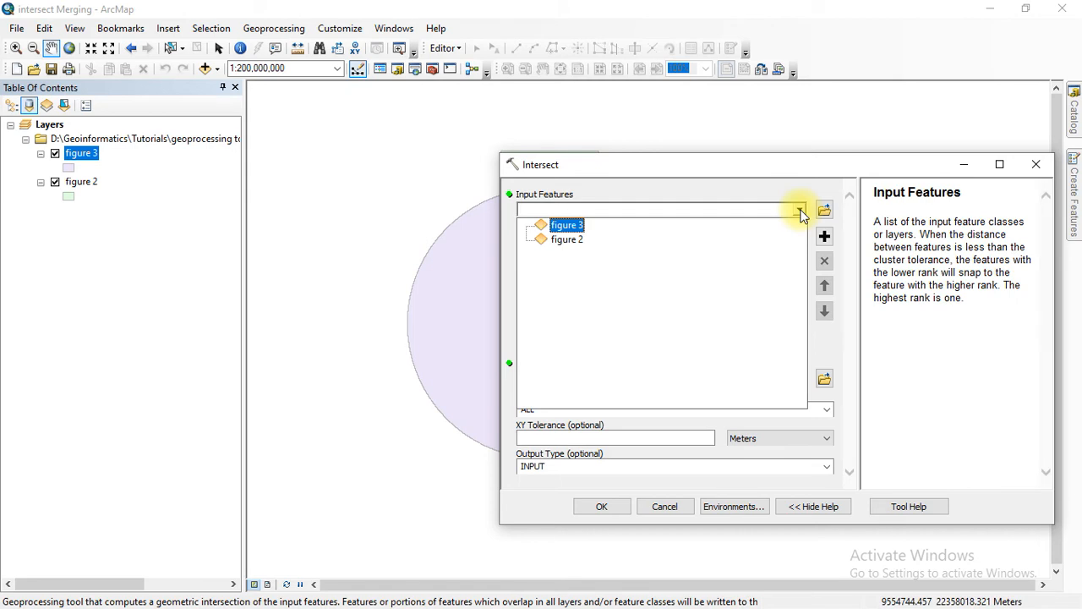
click(562, 238)
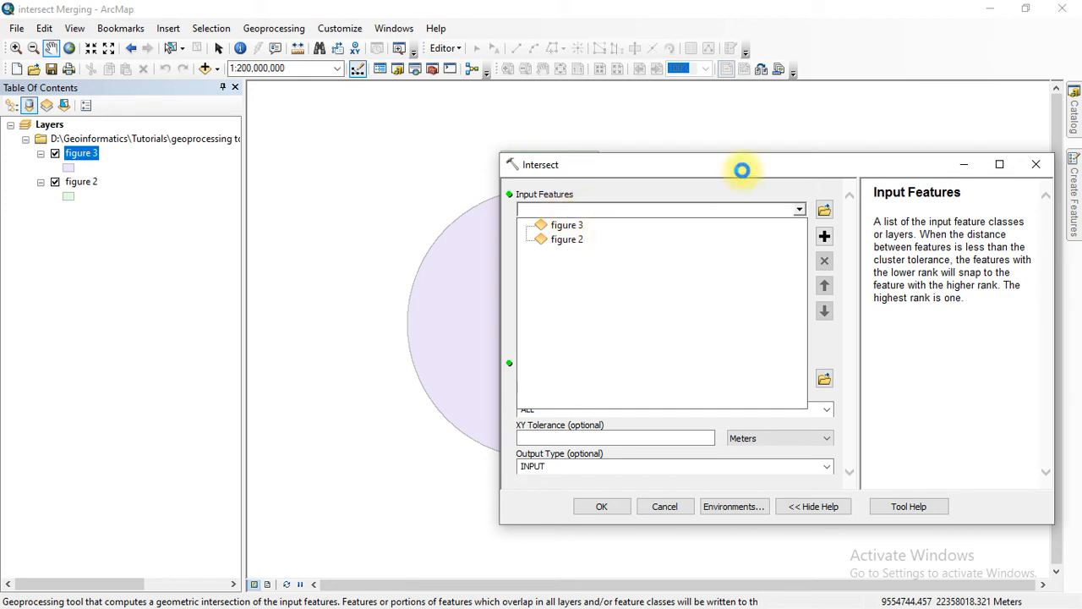
drag(741, 170, 611, 123)
click(464, 179)
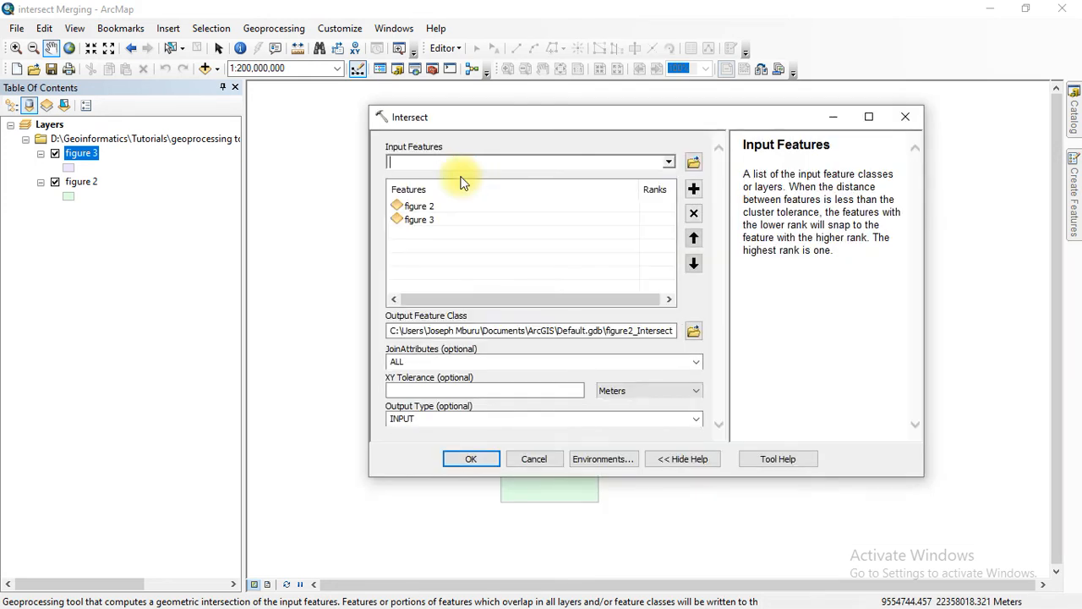
mouse_move(461, 125)
mouse_down()
mouse_move(648, 97)
mouse_move(504, 97)
mouse_move(423, 229)
mouse_move(448, 138)
mouse_up()
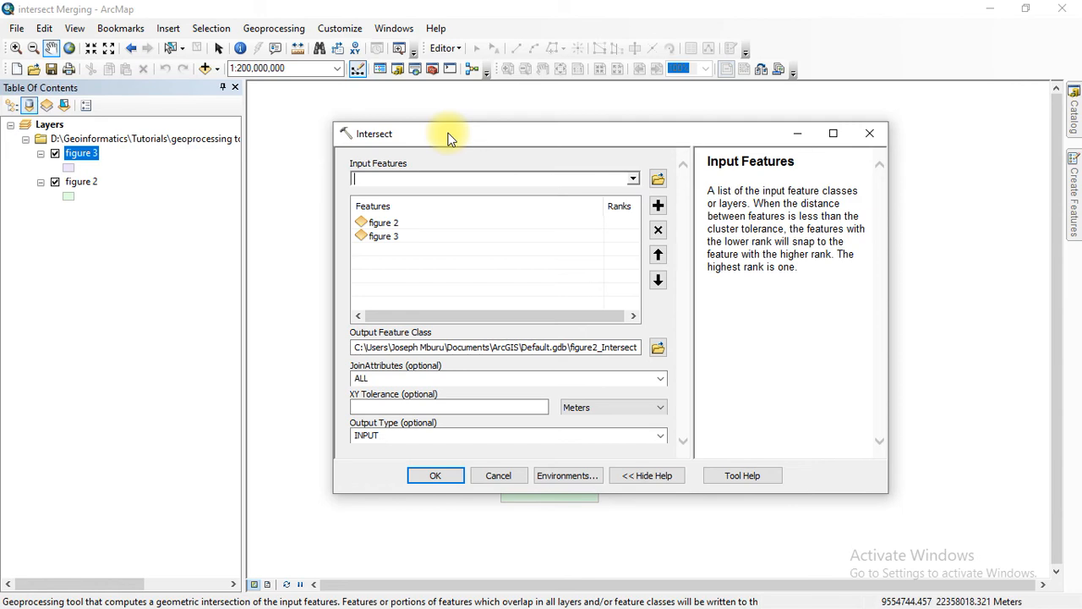
drag(448, 135, 571, 85)
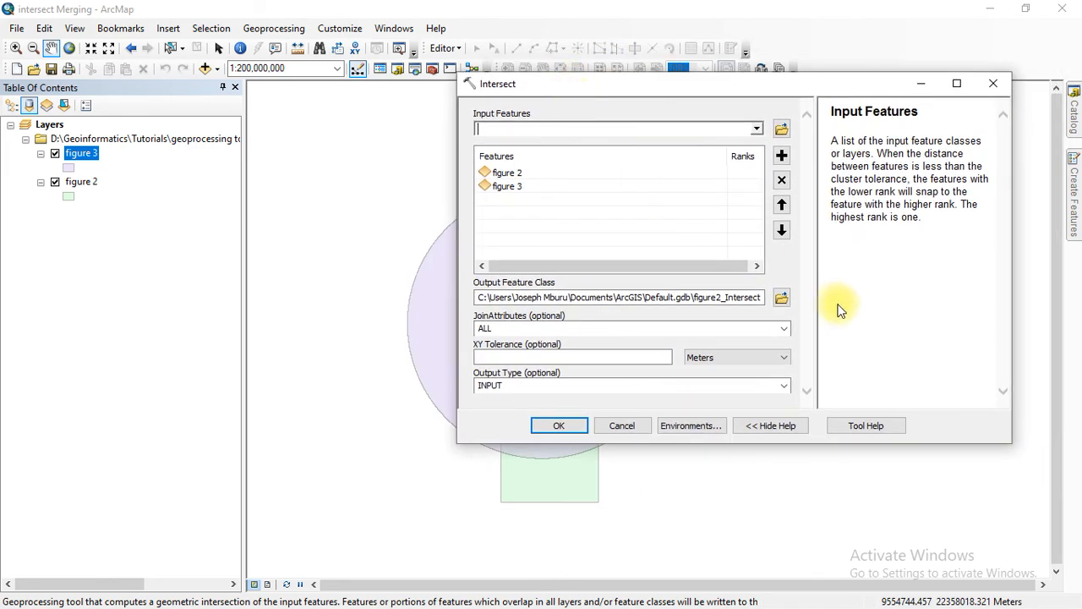
Step: Set the output feature class to a file named Intersect in the home geoprocessing tools folder
click(782, 298)
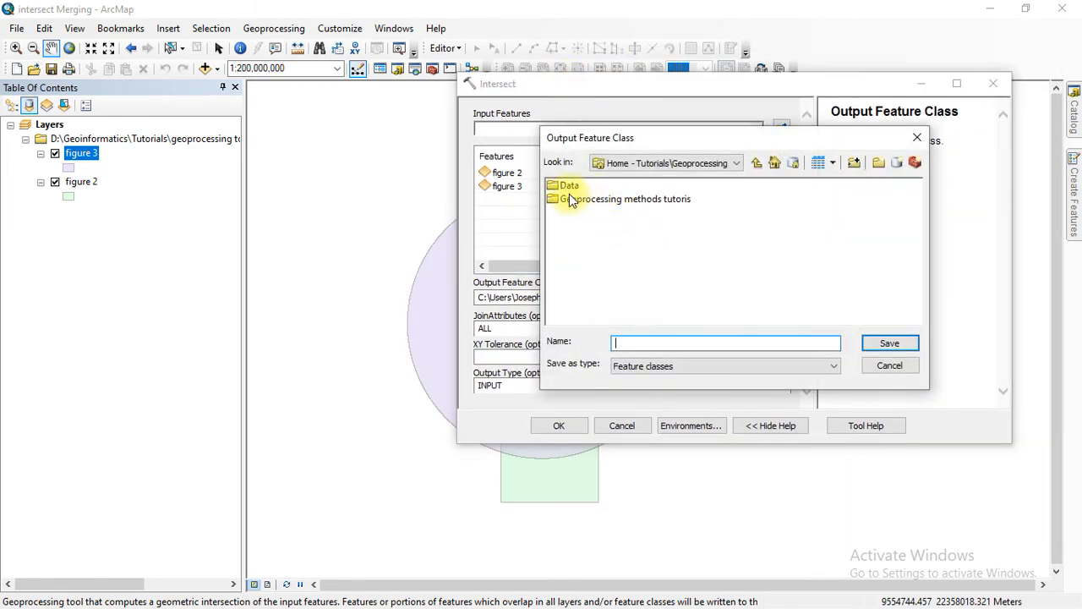
click(670, 342)
text(I)
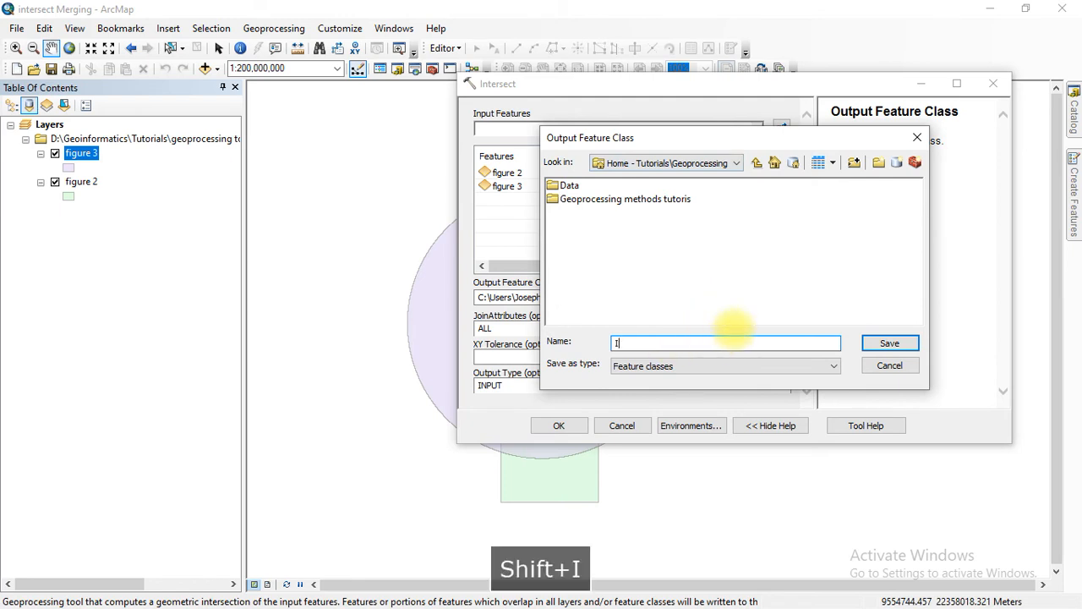
text(ntersect)
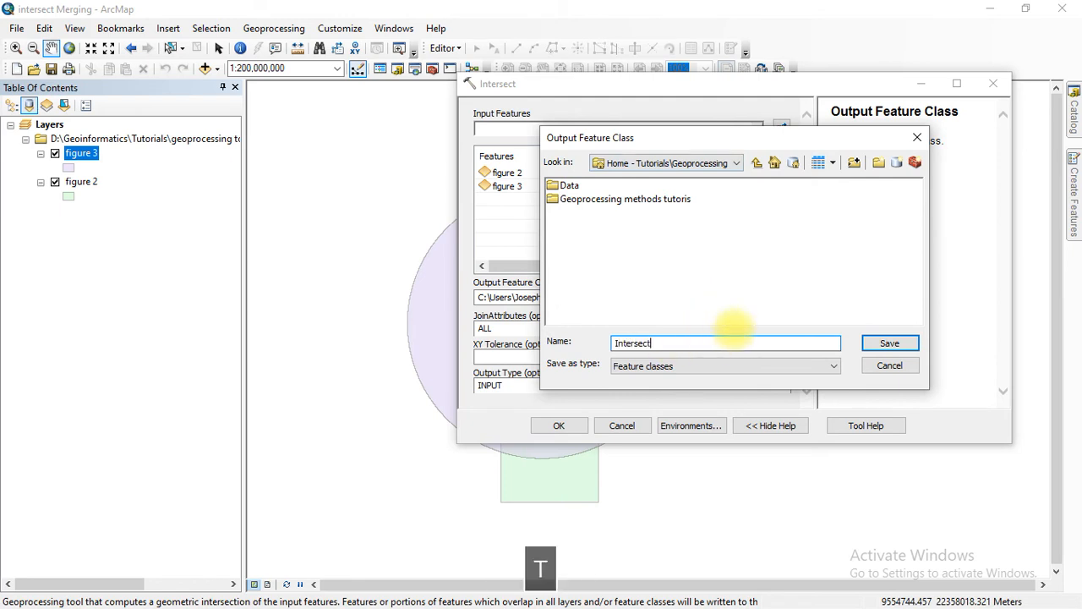
click(889, 343)
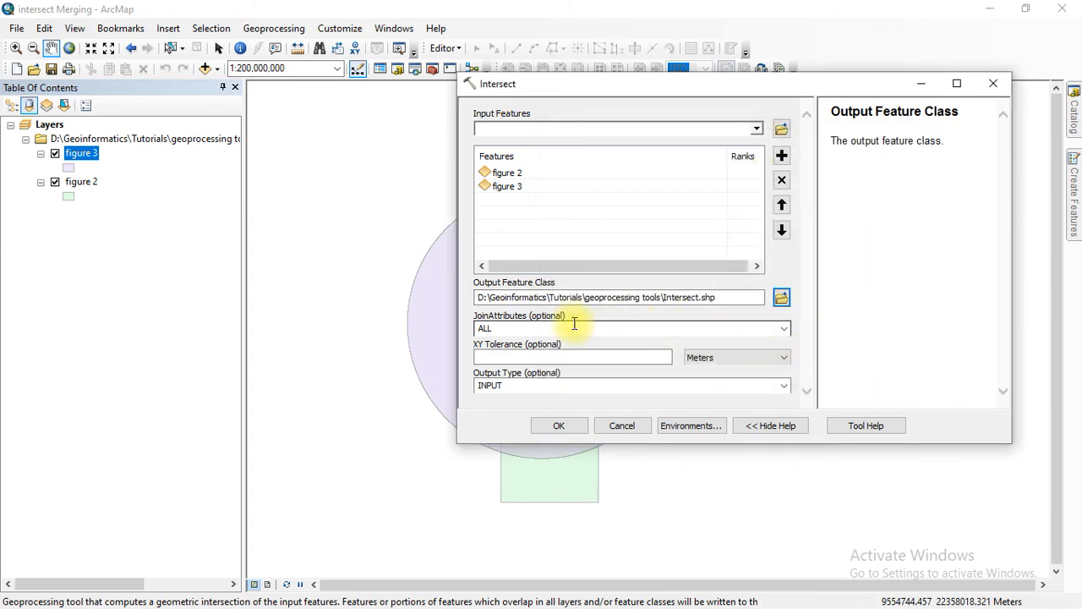
Step: Choose ALL for the join attributes and run the Intersect tool
click(783, 329)
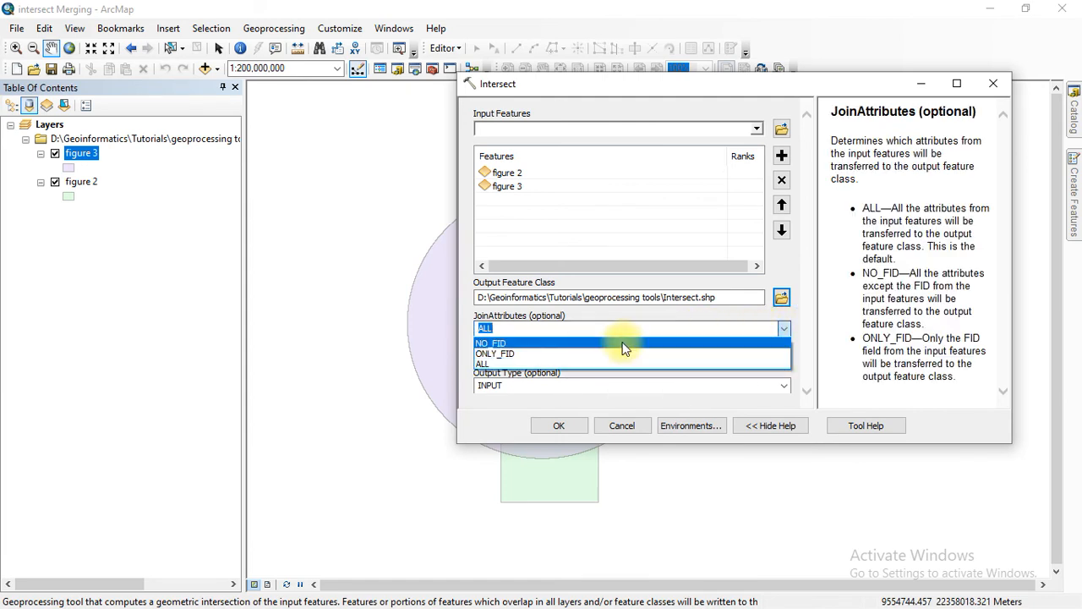
click(539, 242)
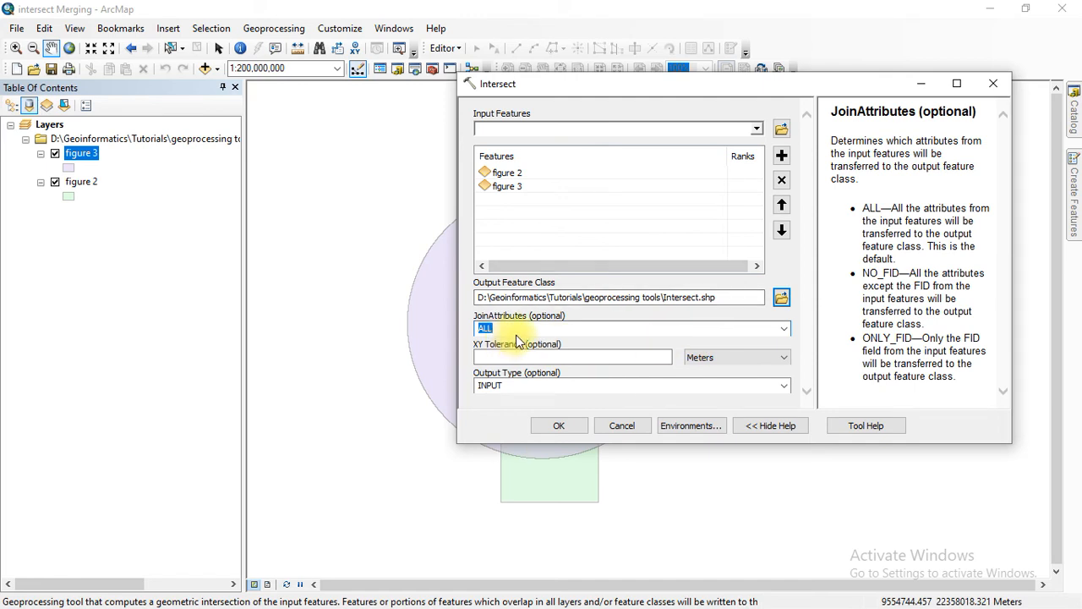
click(777, 326)
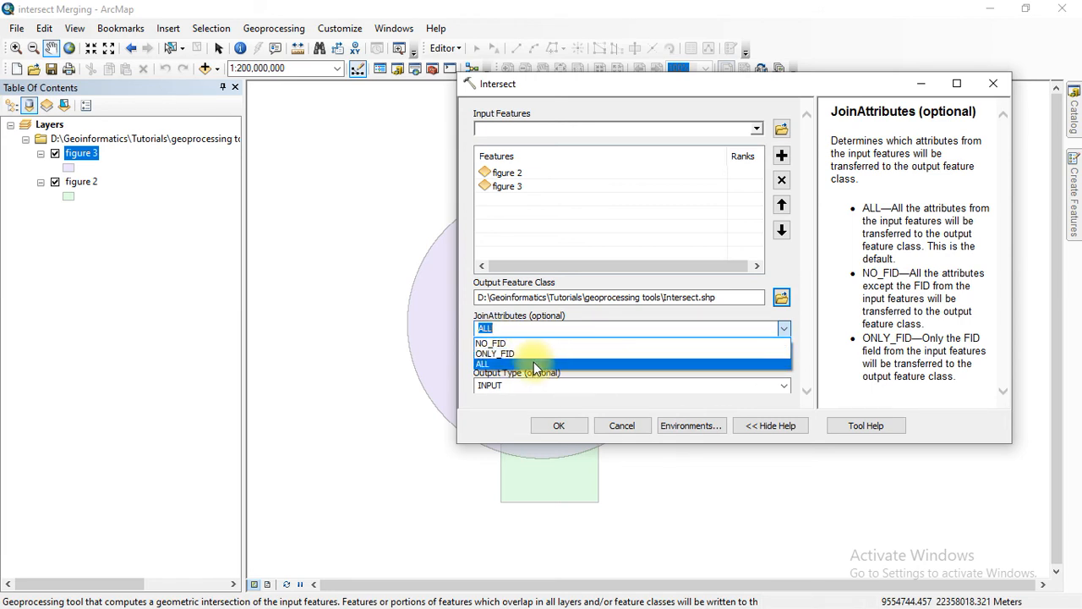
click(527, 364)
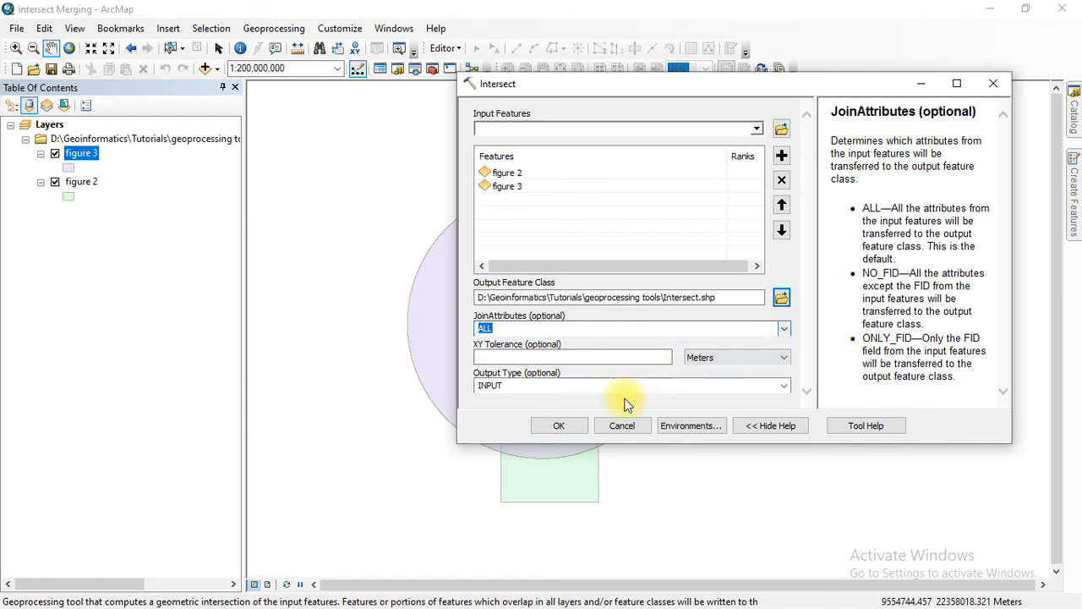
click(560, 425)
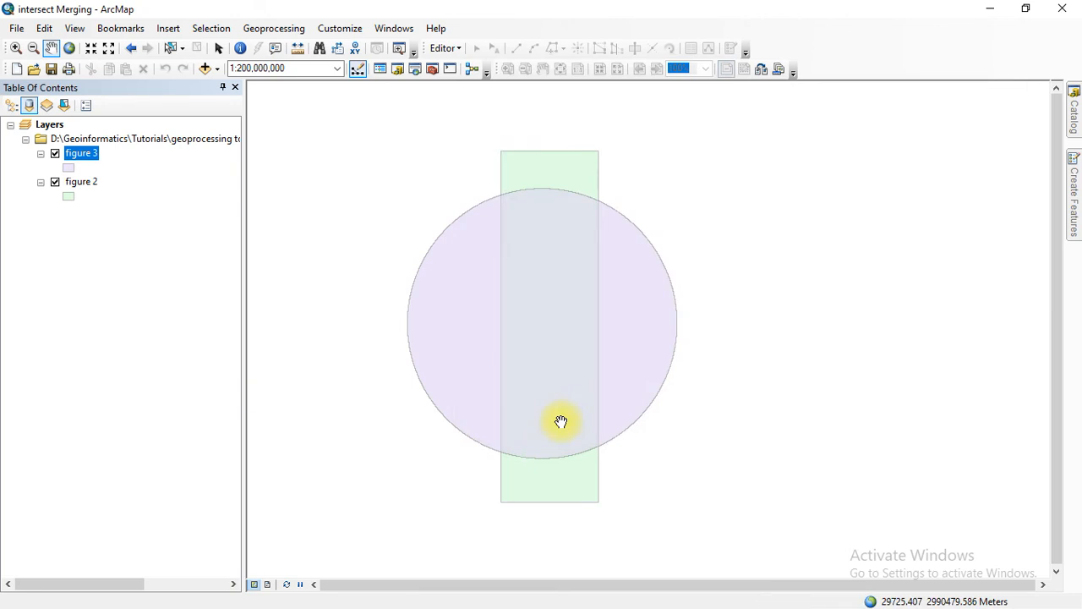
Step: Hide the figure 2 and figure 3 layers to view the Intersect layer alone, and show both layers again
drag(555, 358, 580, 332)
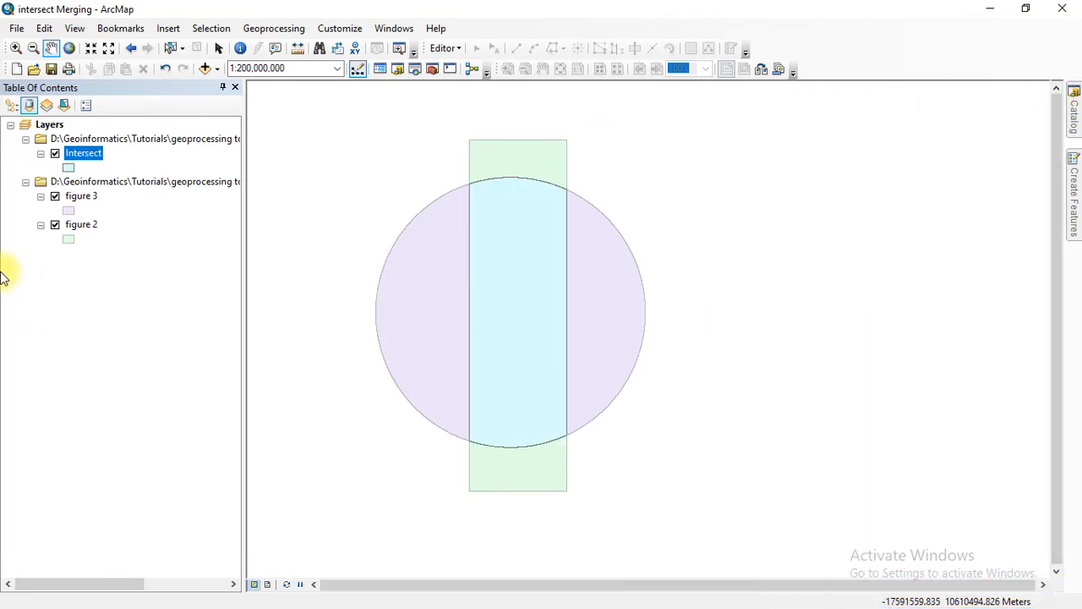
click(53, 225)
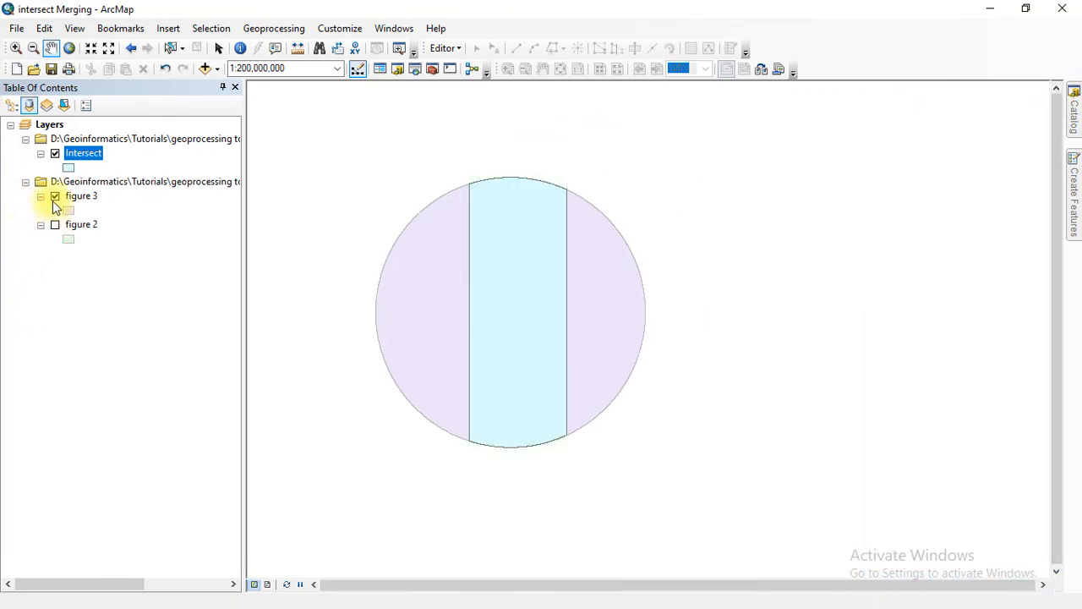
click(54, 197)
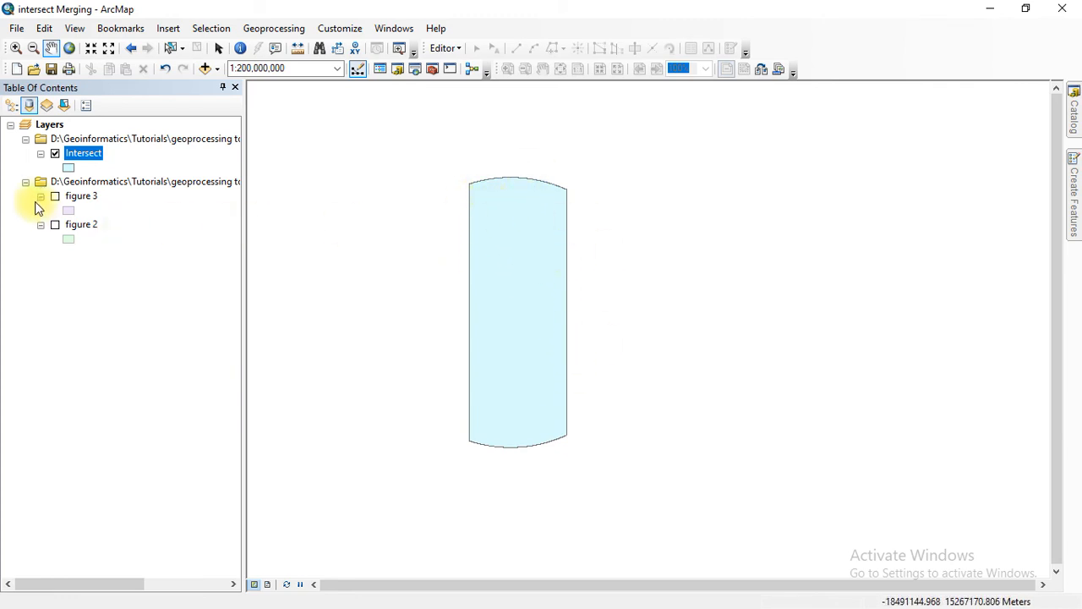
click(56, 197)
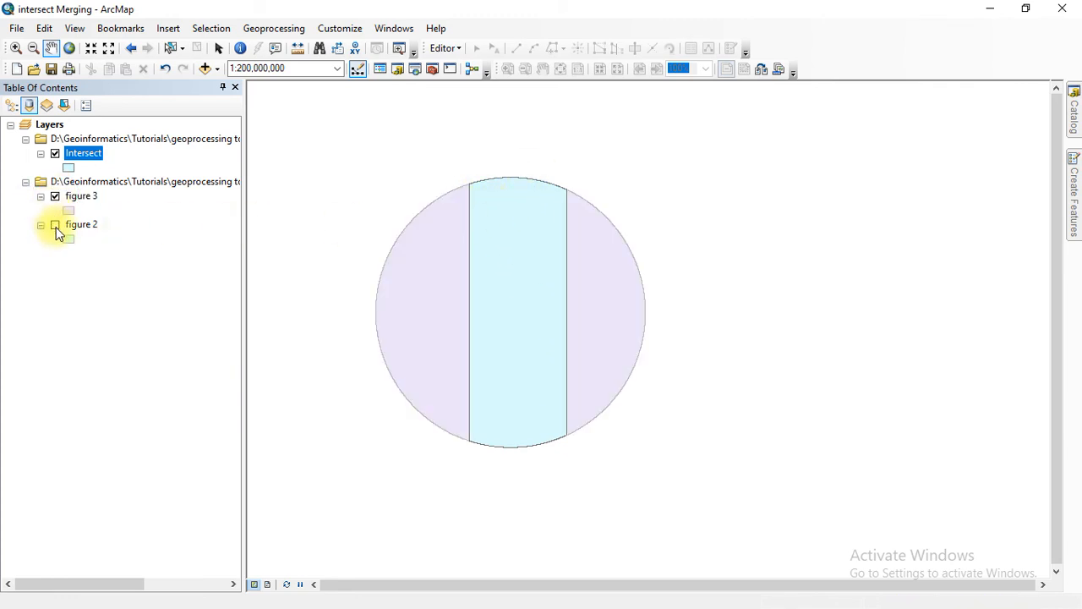
click(54, 227)
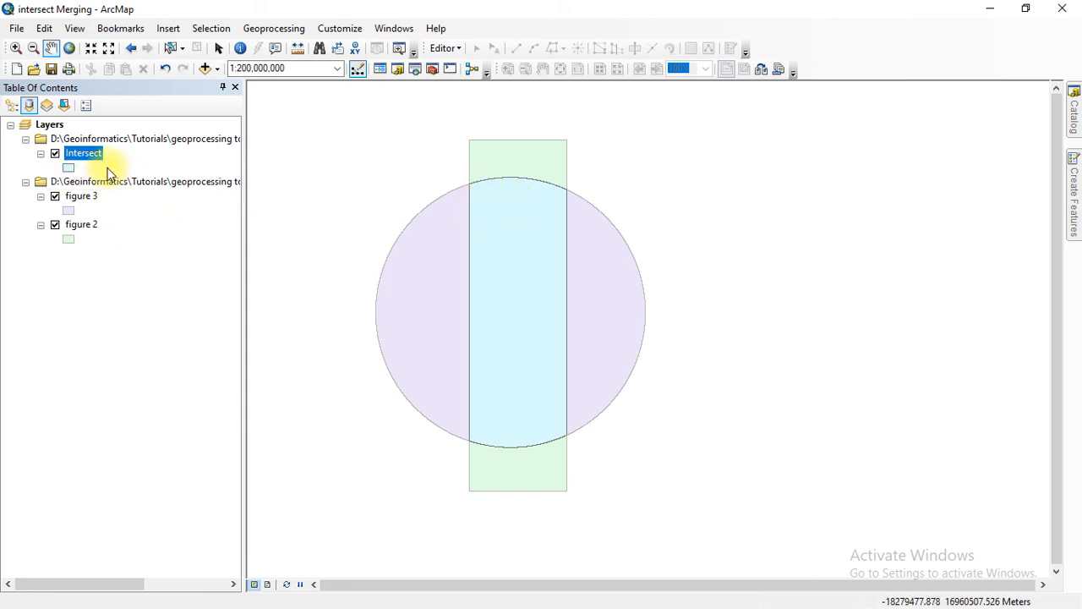
Step: Open the attribute tables of the figure 2, figure 3 and Intersect layers
click(82, 225)
right_click(87, 231)
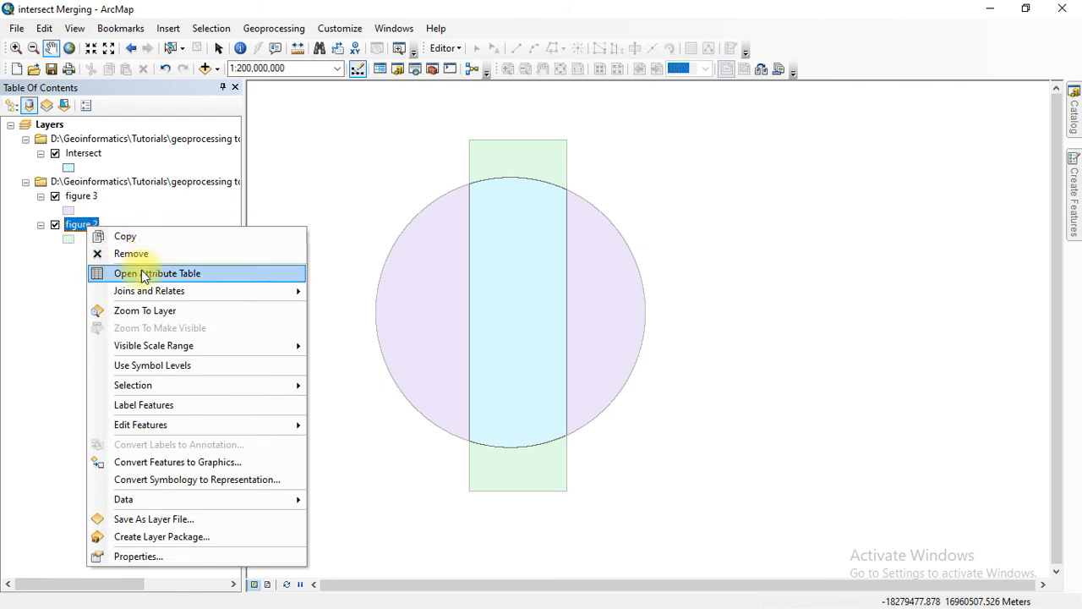
click(140, 273)
right_click(91, 200)
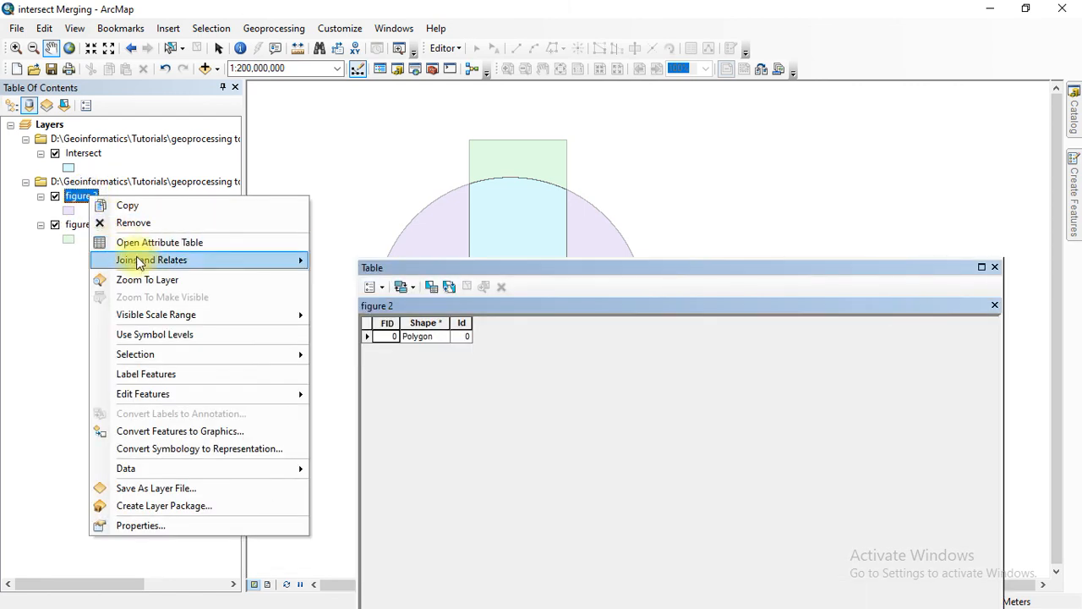
click(140, 241)
right_click(86, 157)
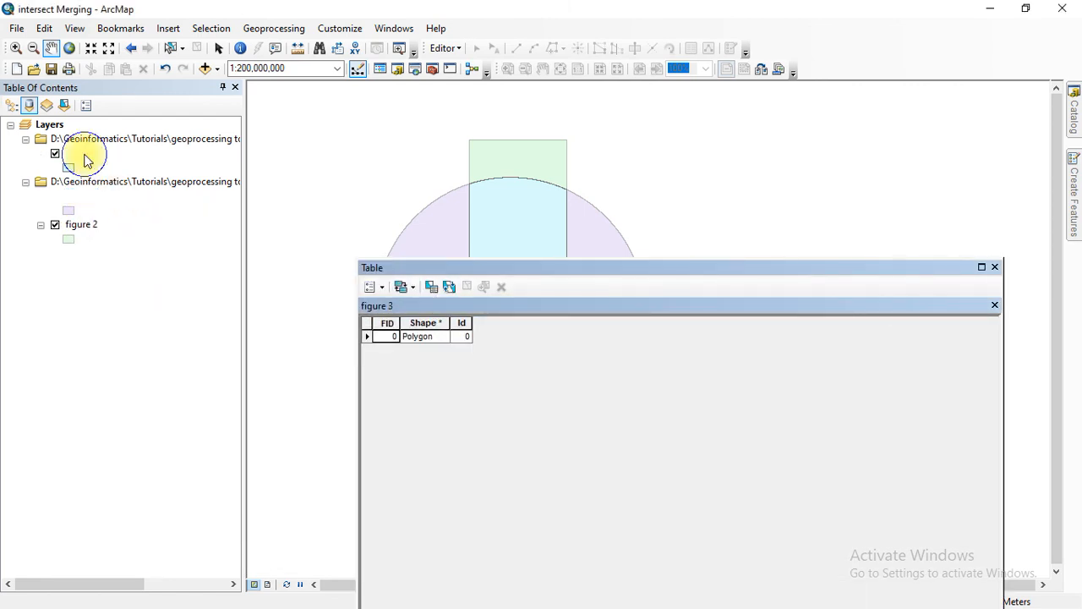
click(127, 203)
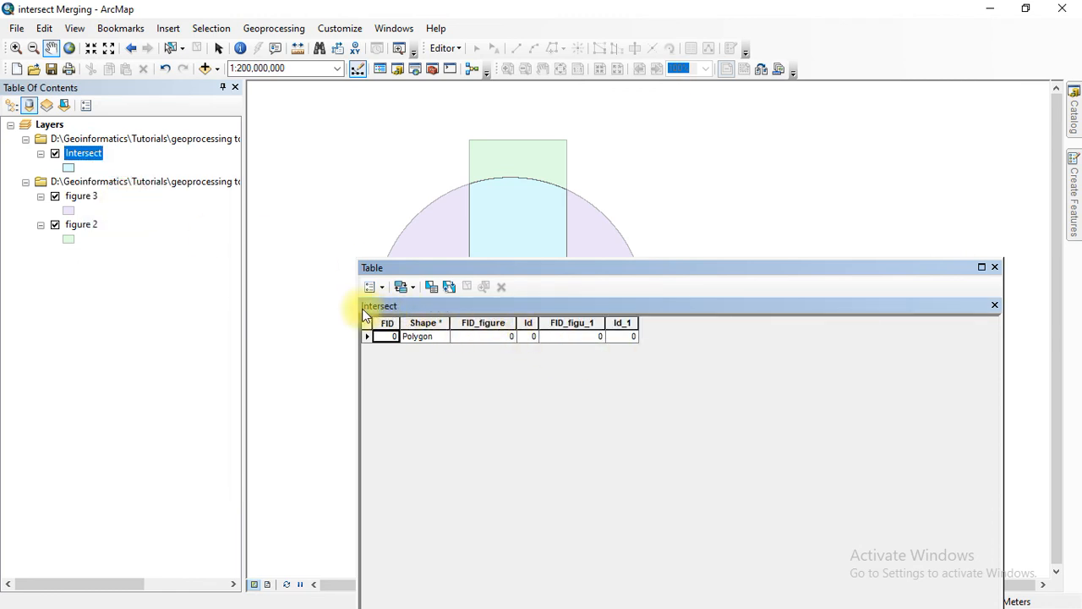
Step: Move the table window clear of the screen edge and compare the attributes of figure 2 and figure 3 with those of Intersect
drag(457, 268, 572, 203)
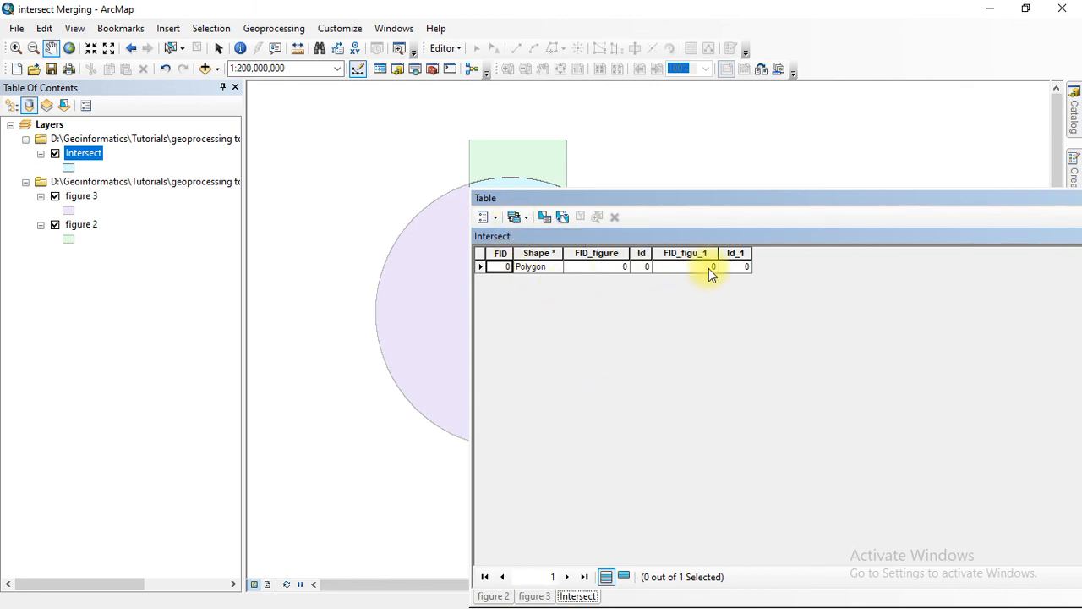
drag(712, 203, 700, 116)
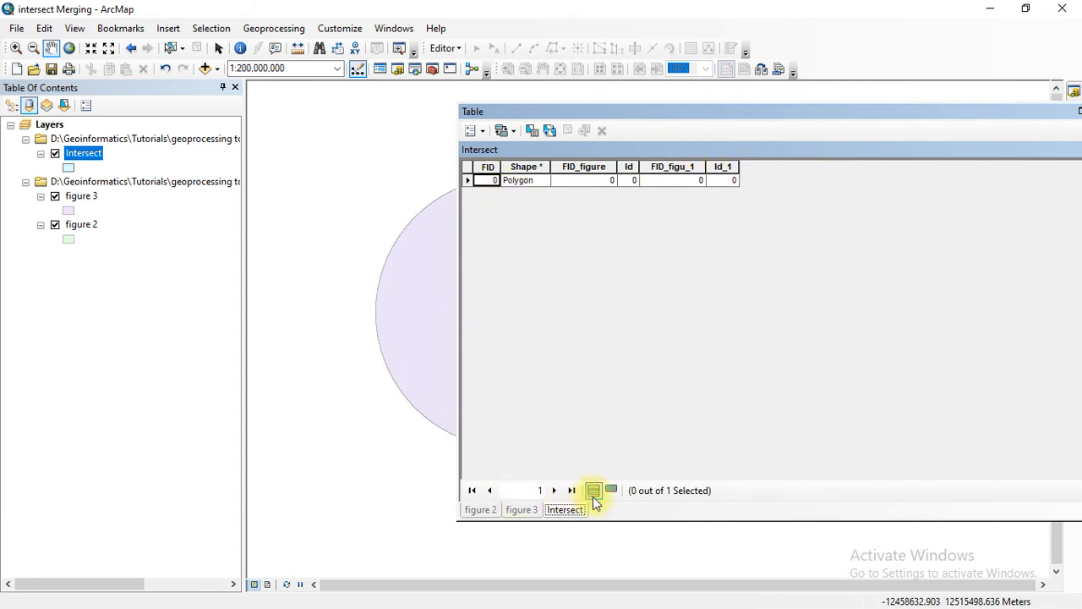
click(483, 511)
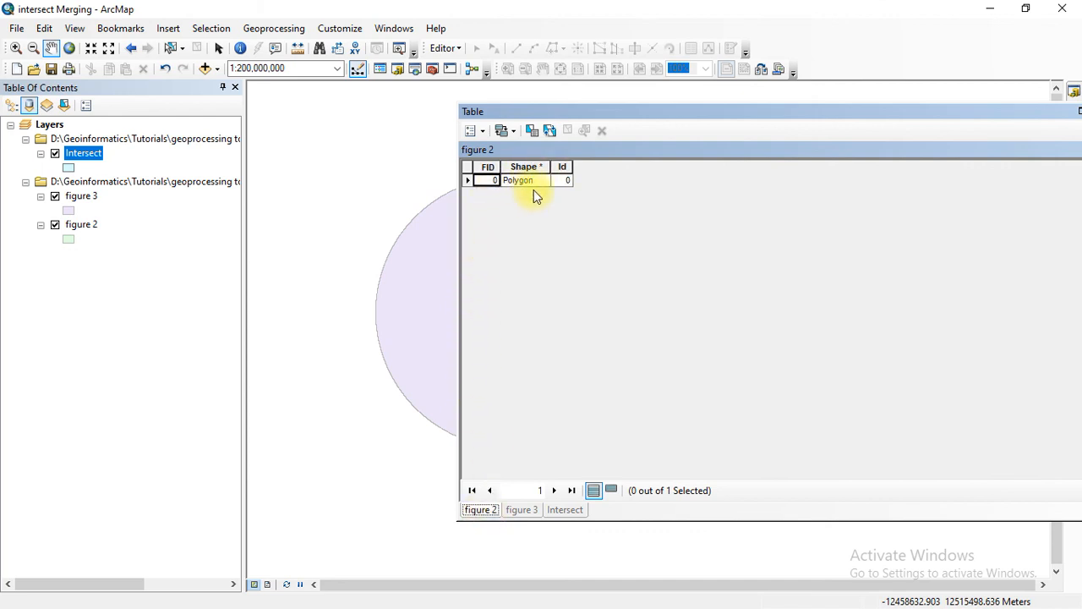
click(521, 514)
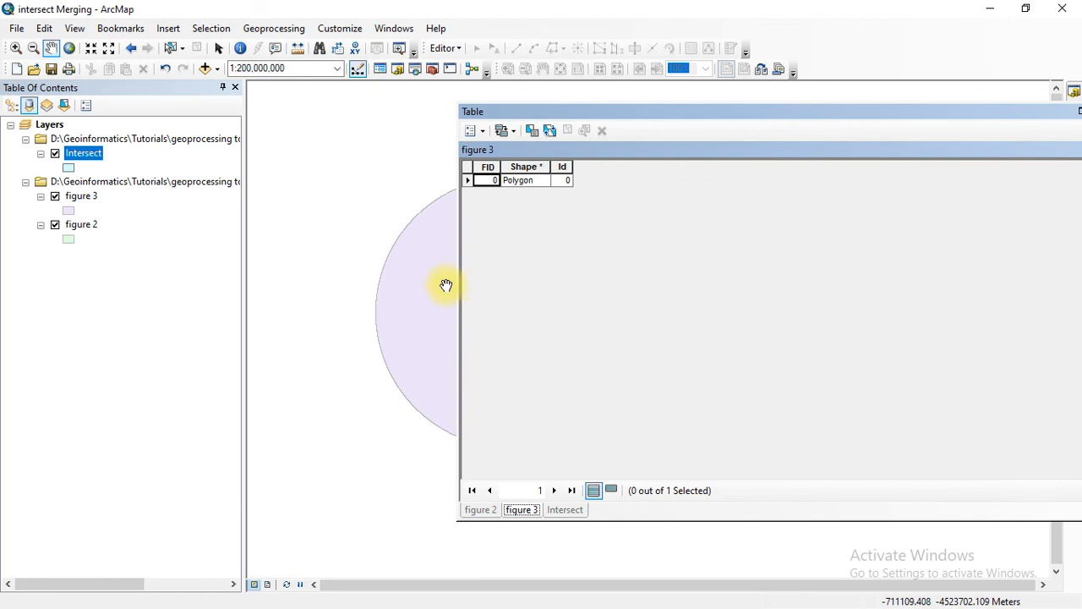
click(565, 510)
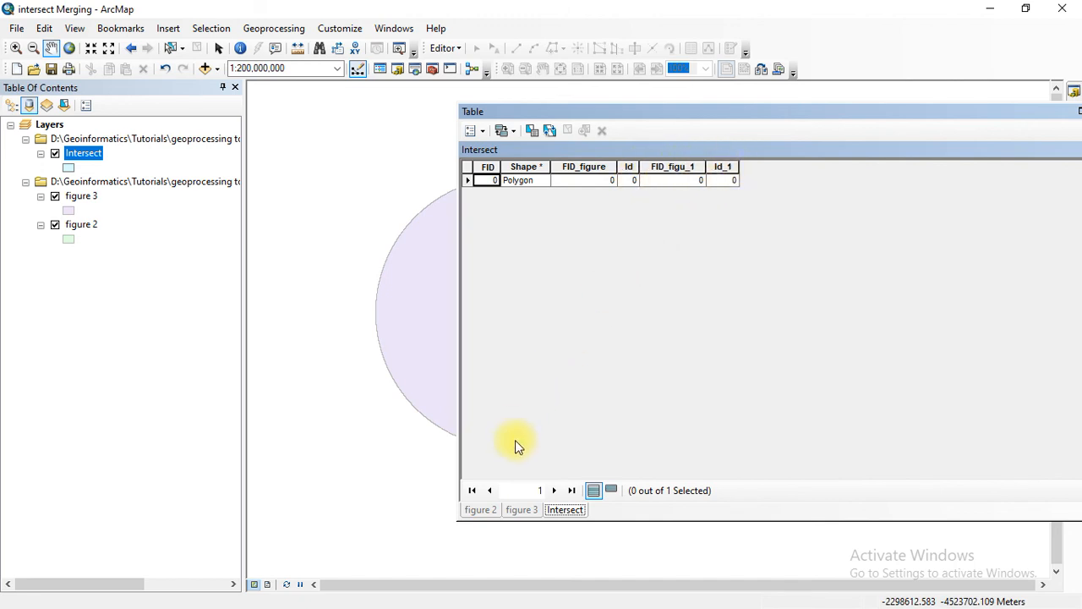
Step: Bring the whole attribute table window into view and close it to return to the map
drag(799, 116, 454, 129)
drag(608, 130, 640, 77)
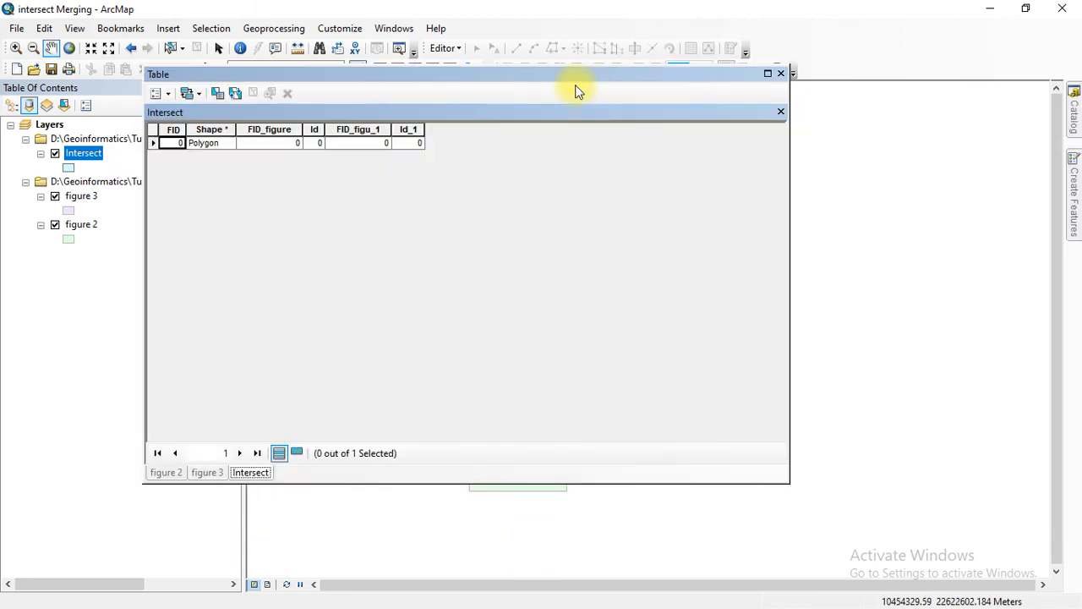
drag(555, 82, 536, 172)
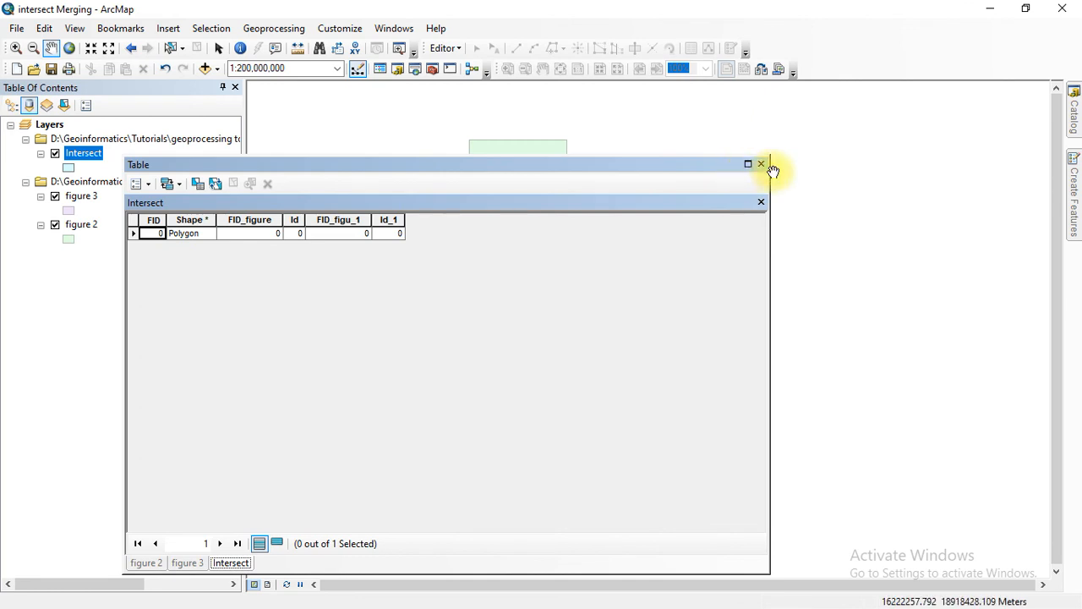
drag(639, 164, 628, 82)
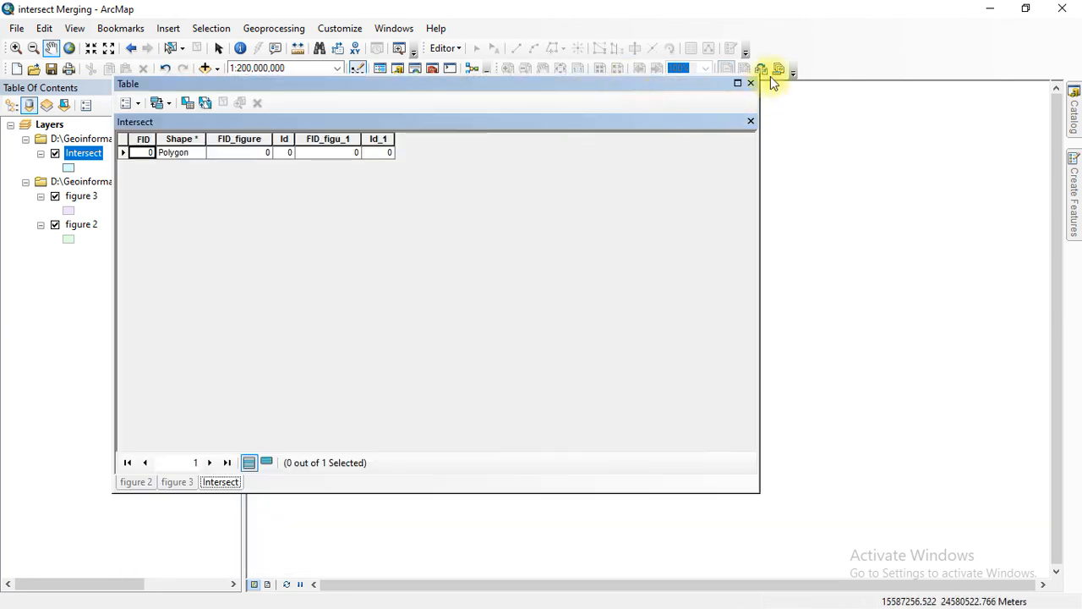
click(750, 85)
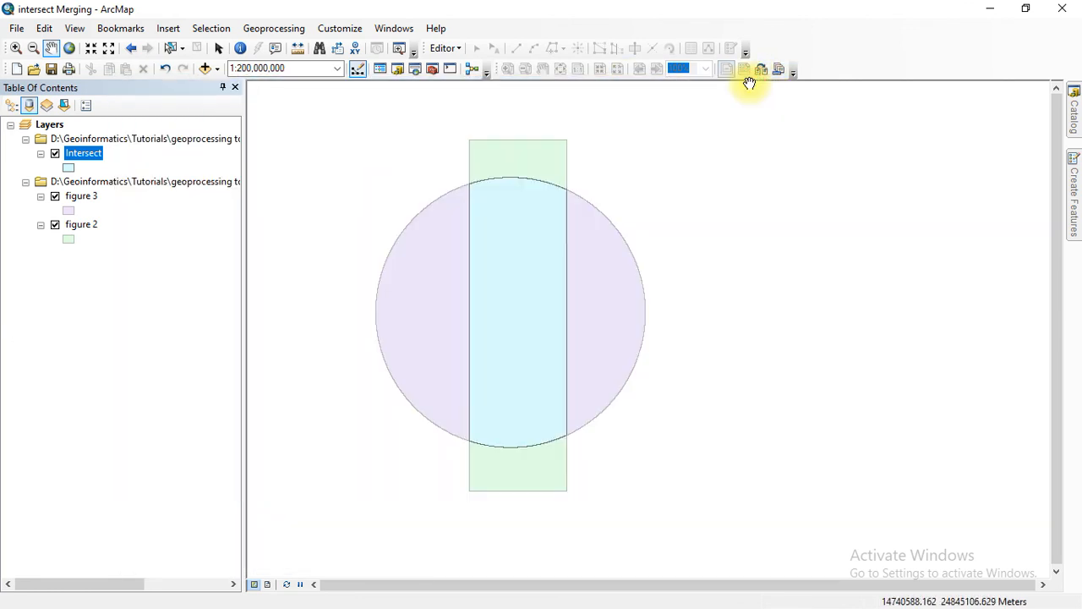